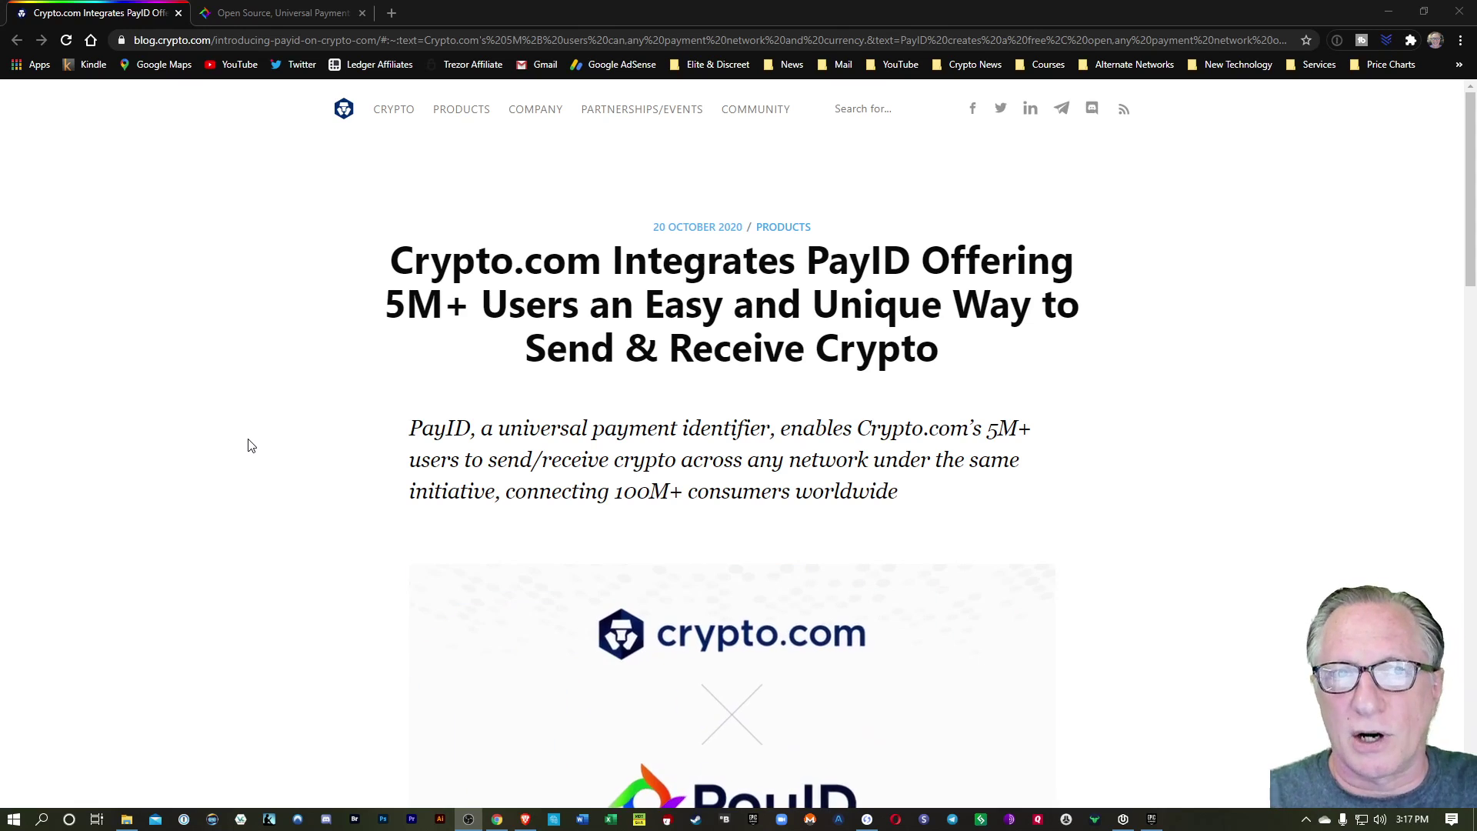
# Switch from the PayID blog article to the payid.org homepage tab
pyautogui.hotkey('ctrl', 'Tab')
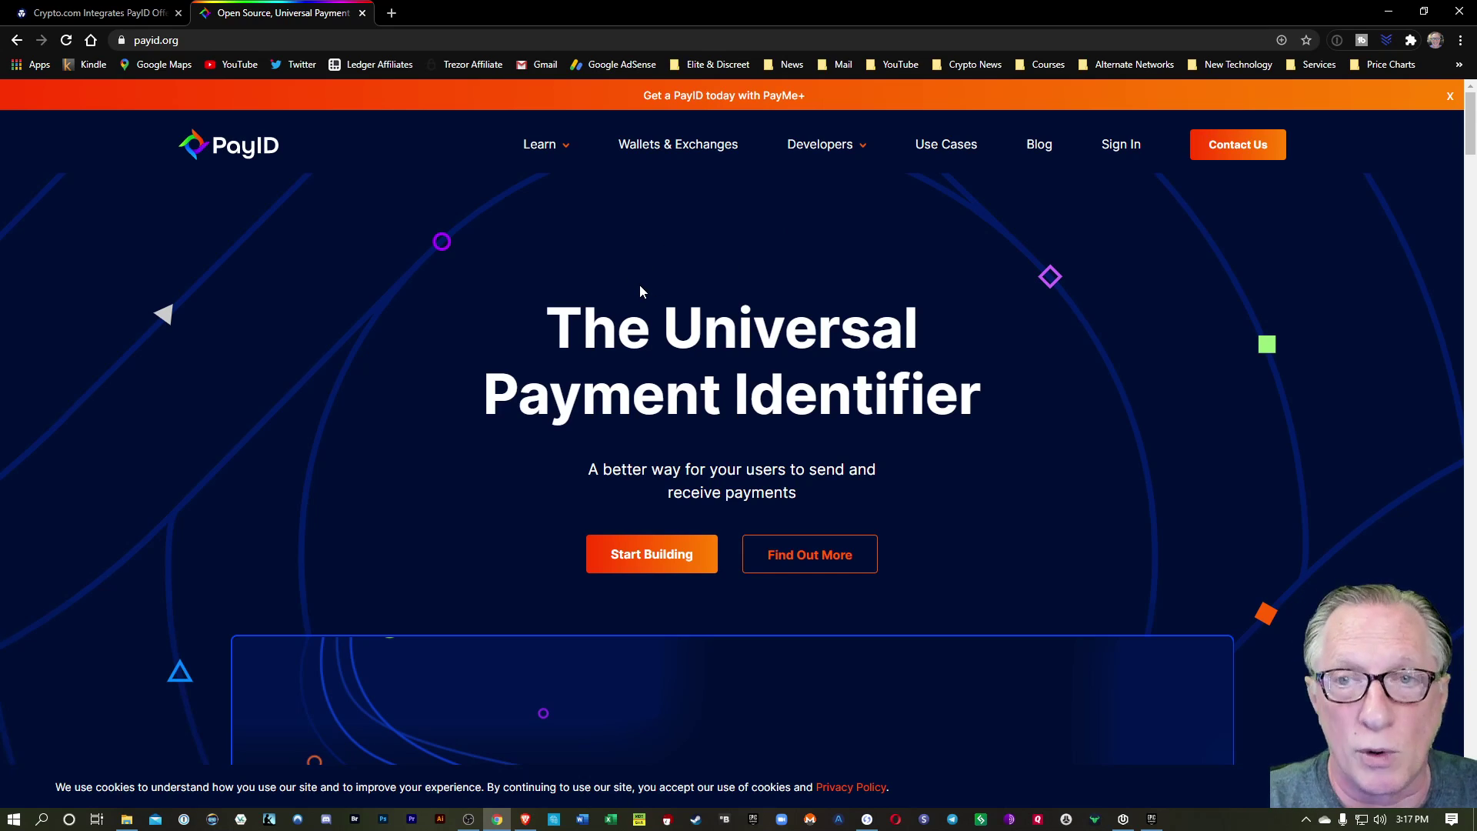
# Minimize Chrome and scroll the MCO Visa page's Compare Card Tiers table
pyautogui.click(1389, 11)
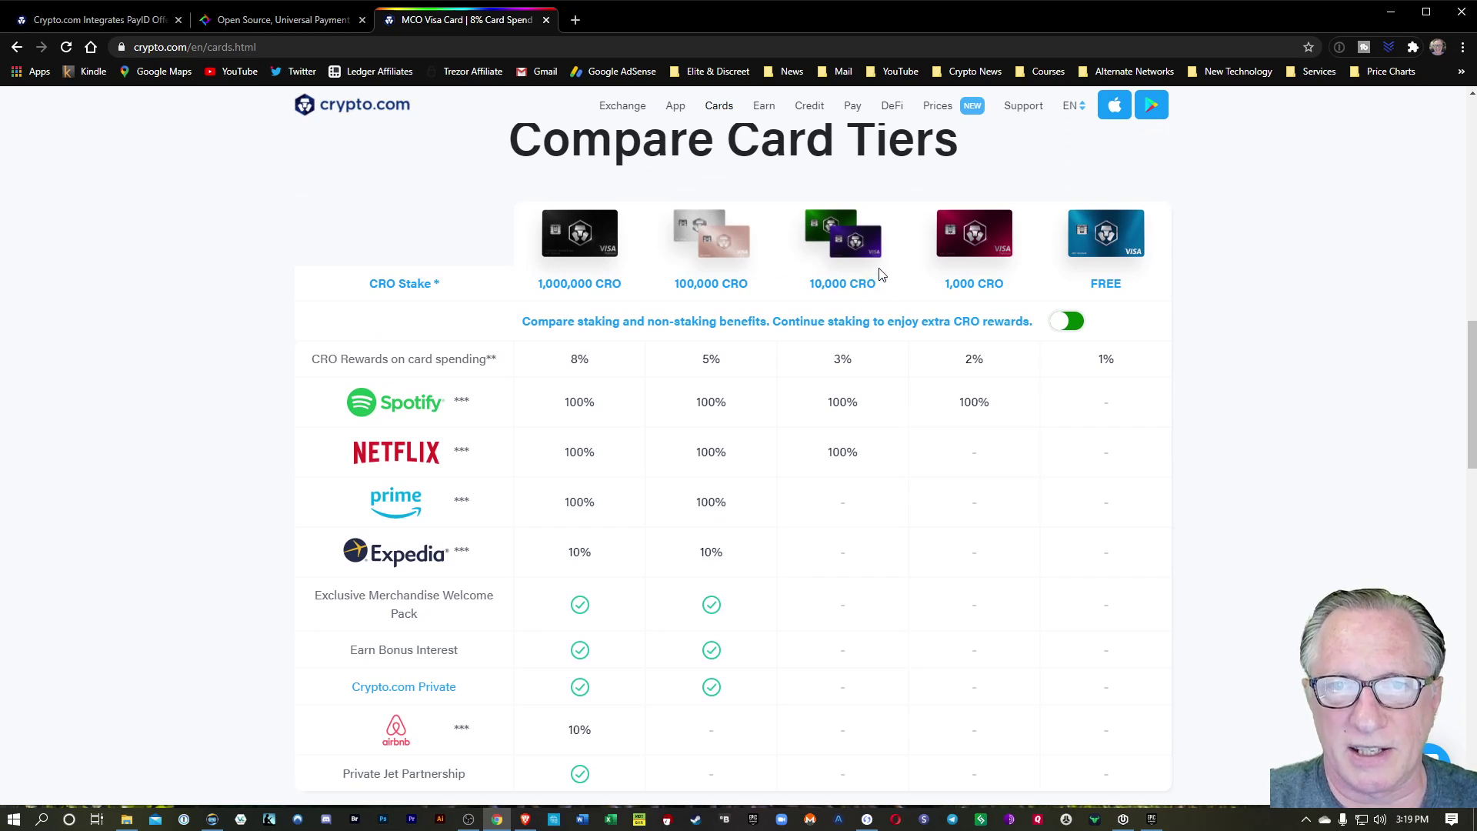
pyautogui.scroll(1, 867, 275)
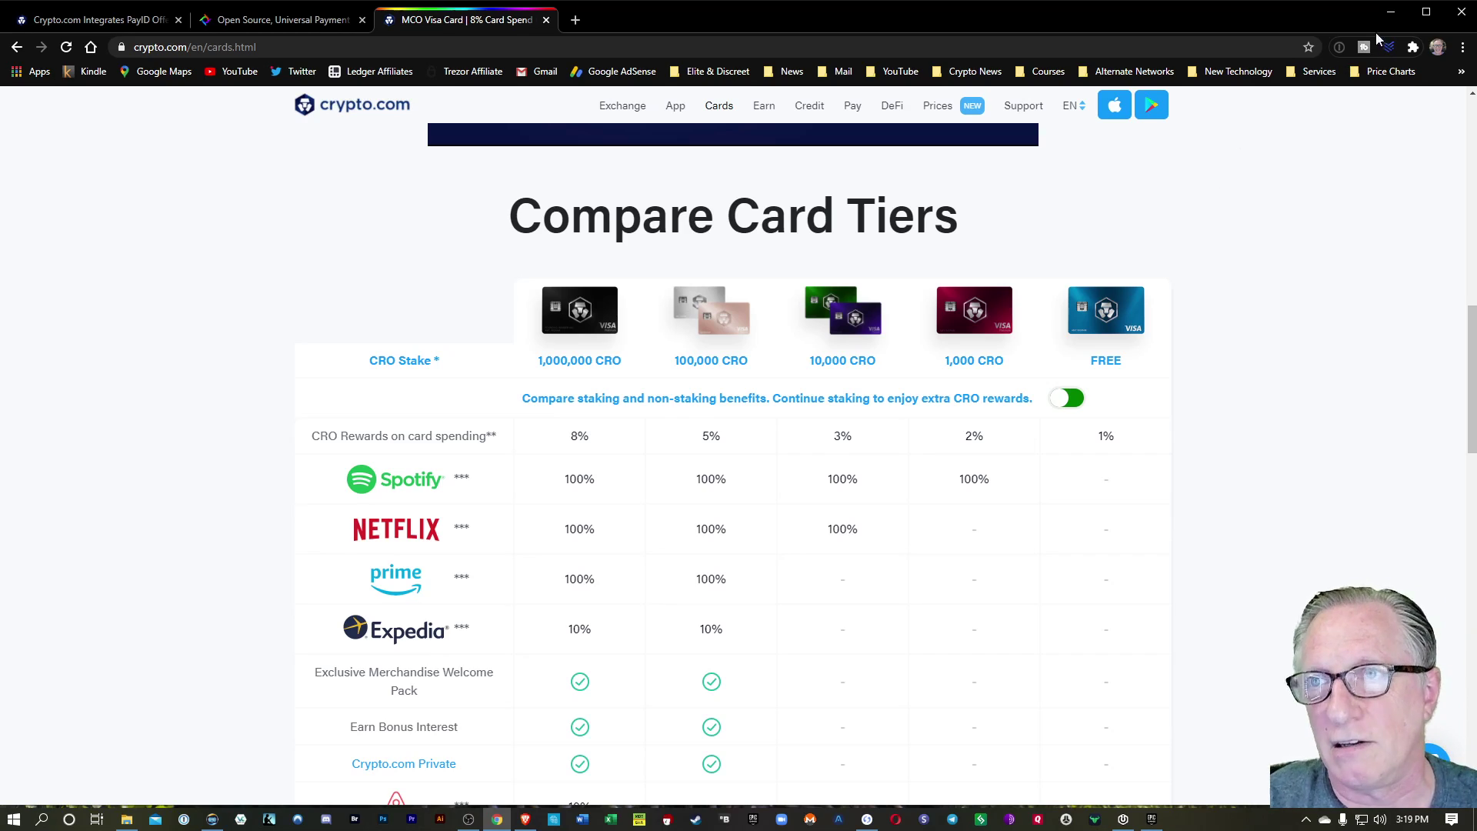
# Minimize the browser window so only the desktop is visible
pyautogui.click(1389, 14)
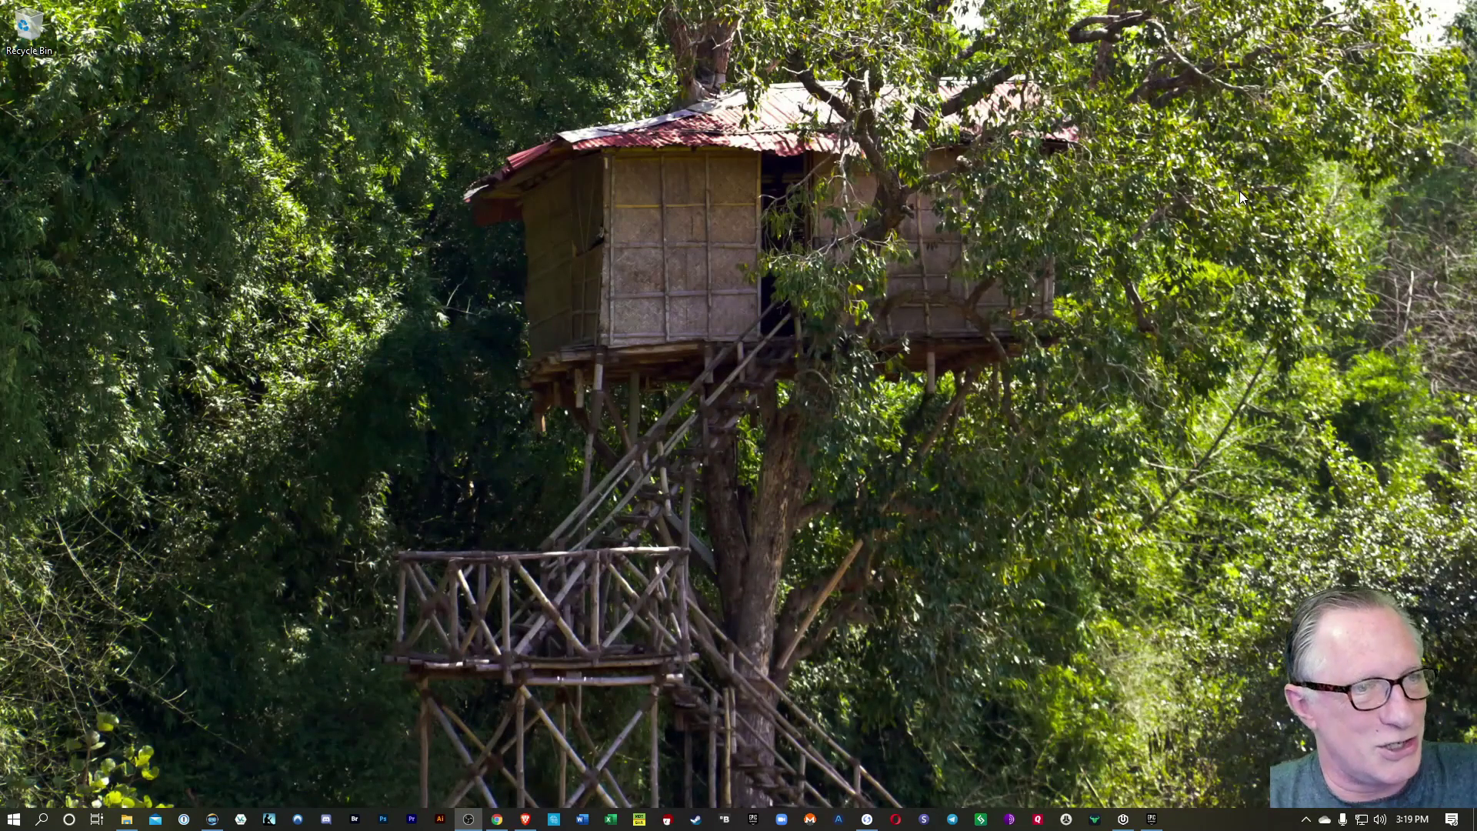